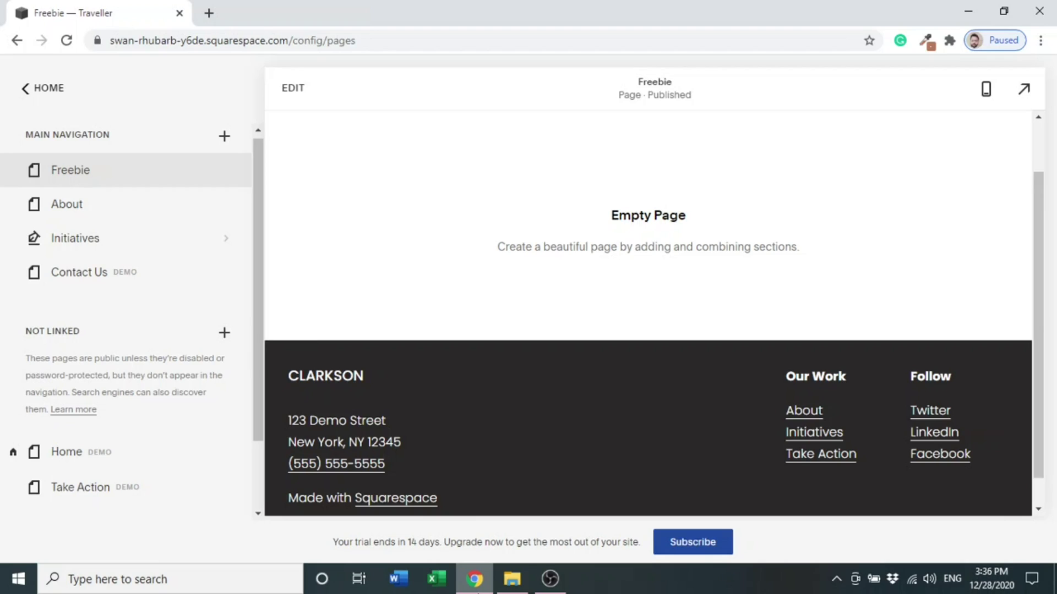
Put the Freebie page into edit mode and insert a blank section
{"action": "left_click", "coordinate": [292, 94]}
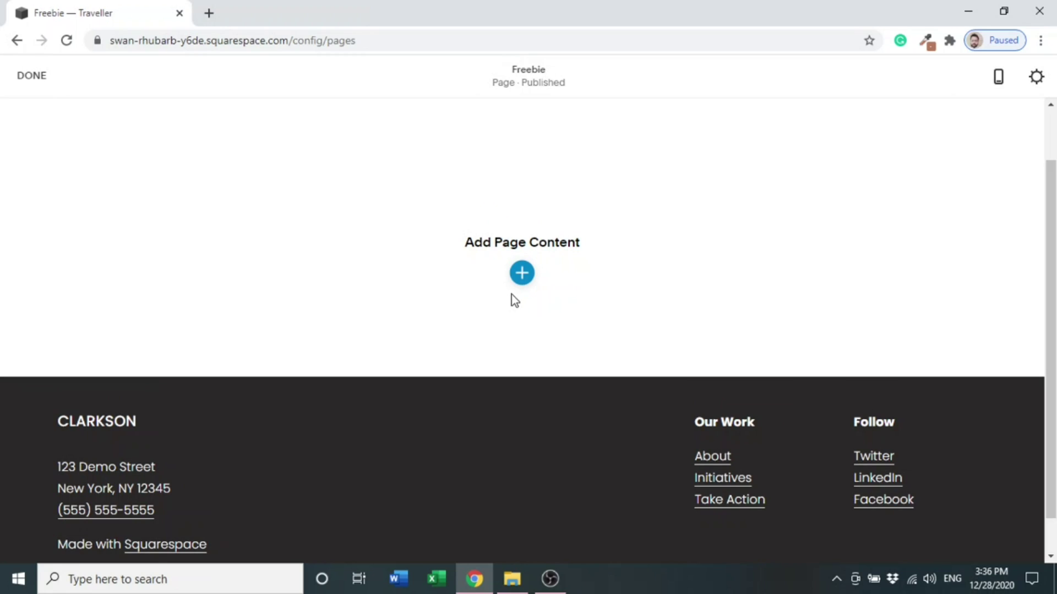
{"action": "left_click", "coordinate": [520, 278]}
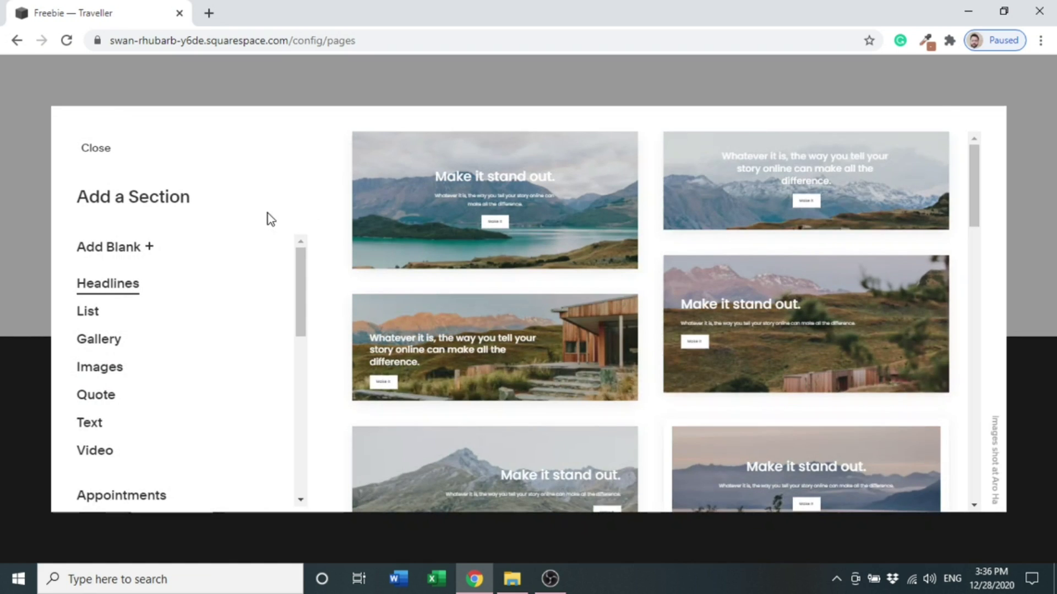
{"action": "left_click", "coordinate": [147, 251]}
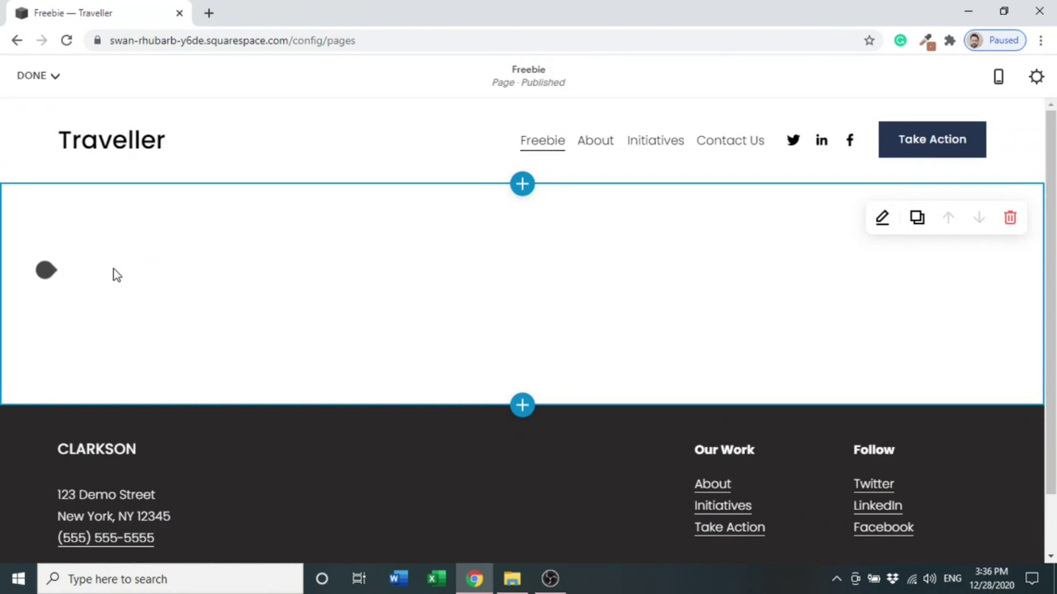
Insert a Button block and replace its 'Learn more' label with 'GET YOUR PDF HERE'
{"action": "left_click", "coordinate": [46, 270]}
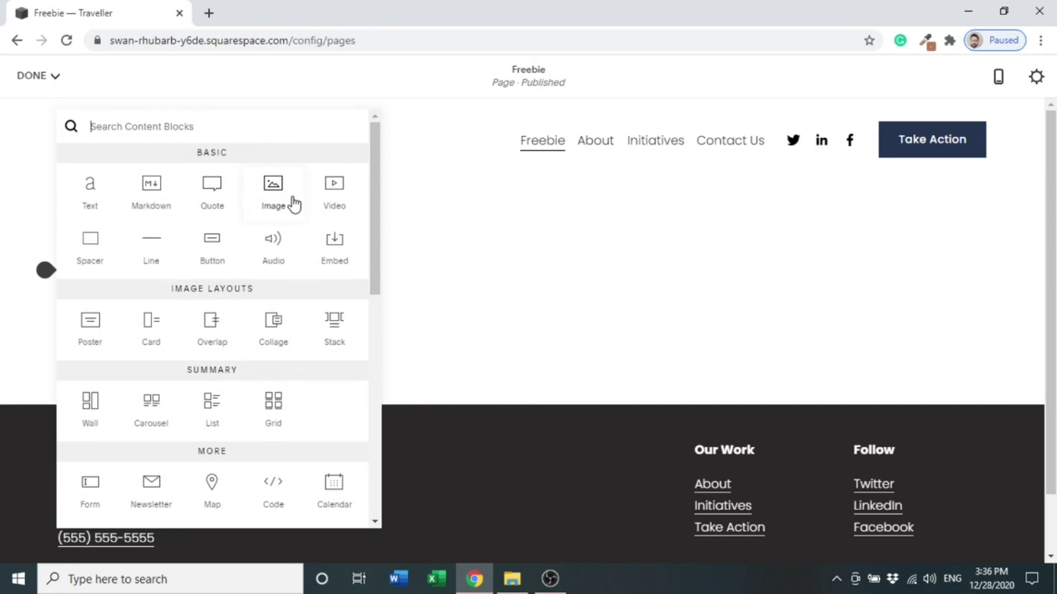
{"action": "left_click", "coordinate": [210, 261]}
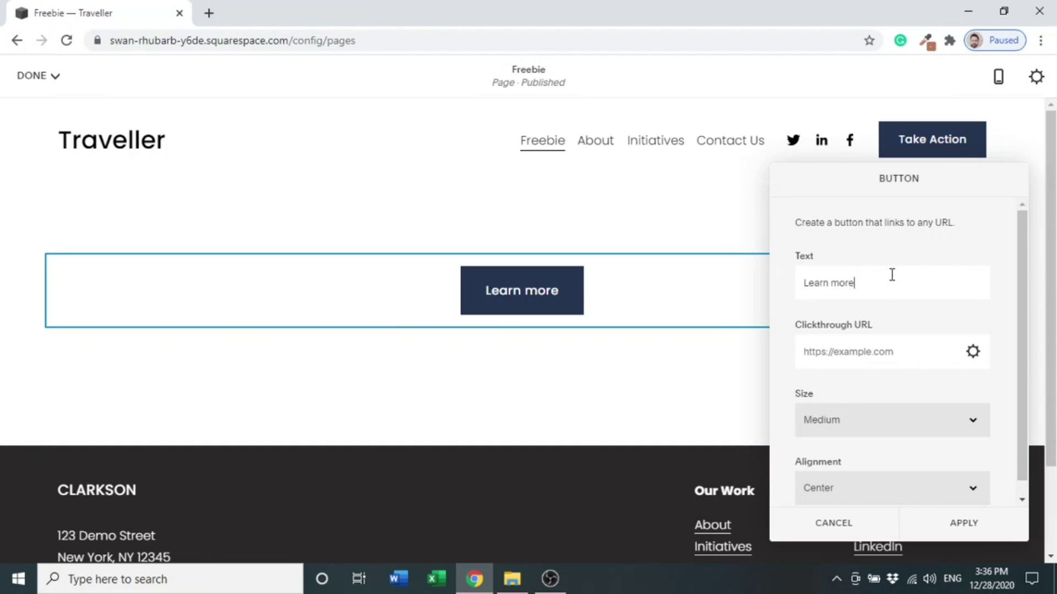
{"action": "left_click_drag", "start_coordinate": [891, 274], "coordinate": [804, 278]}
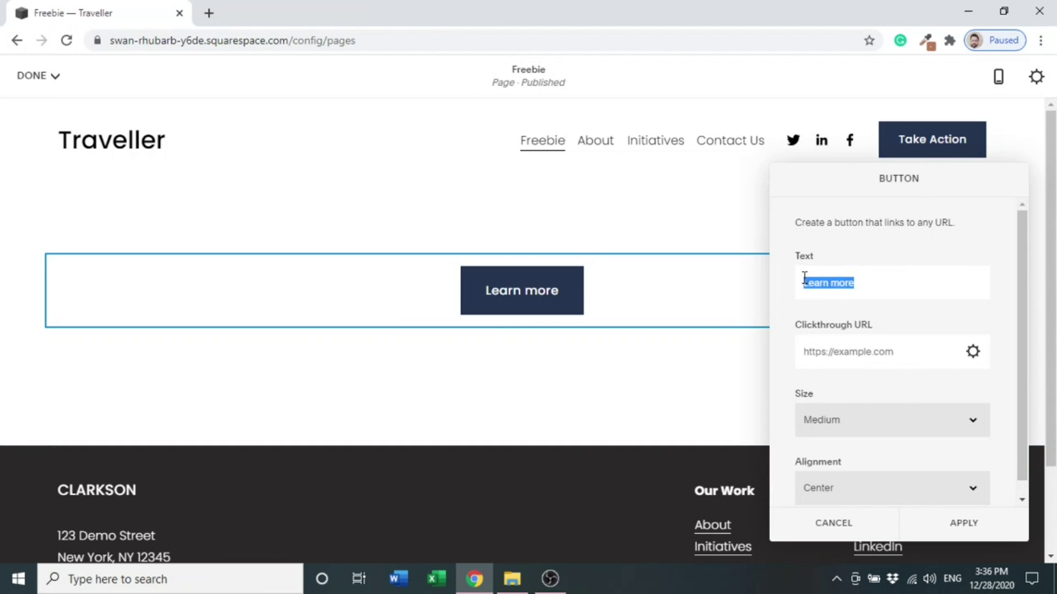
{"action": "key", "text": "BackSpace"}
{"action": "type", "text": "GET"}
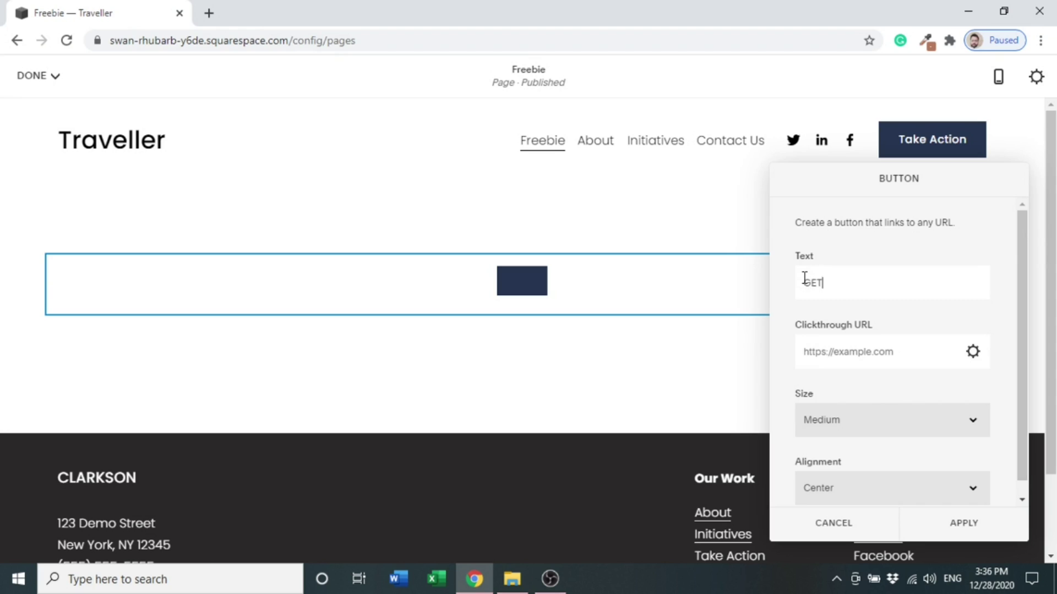
{"action": "type", "text": " YO"}
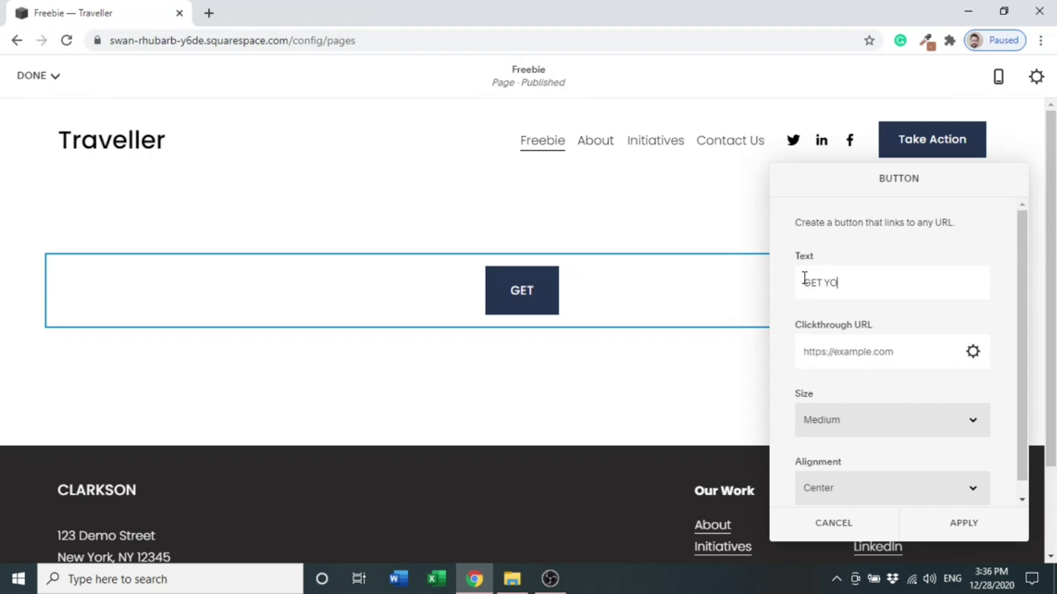
{"action": "type", "text": "UR PDF HERE"}
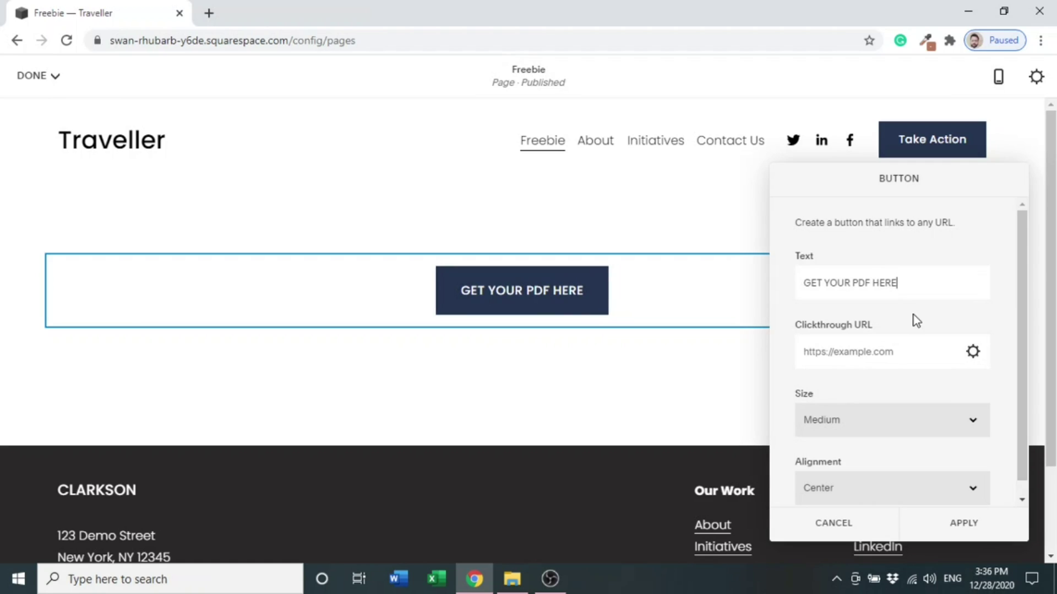
{"action": "left_click_drag", "start_coordinate": [1019, 286], "coordinate": [1025, 332]}
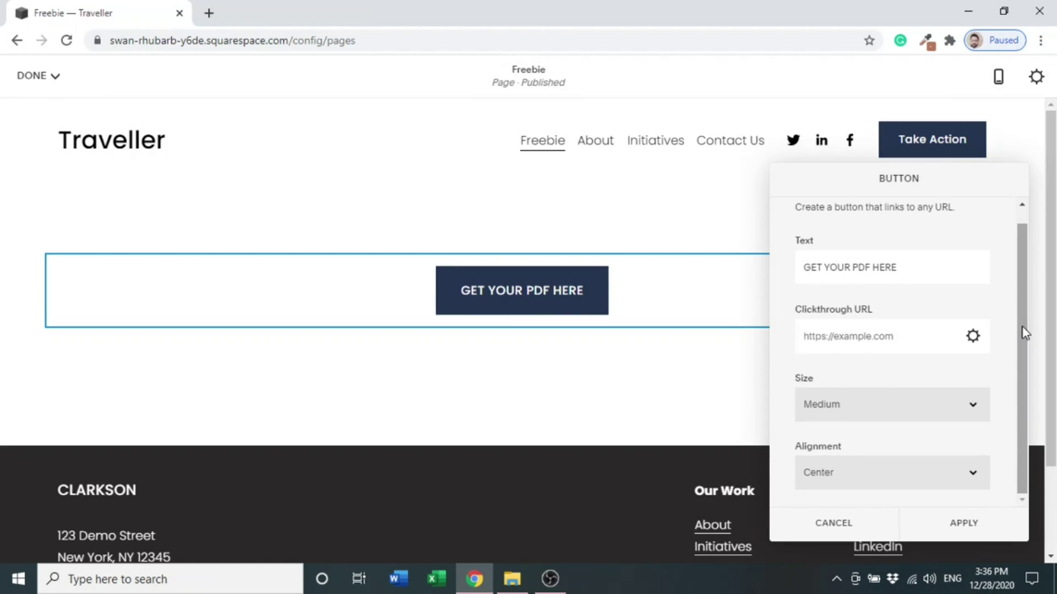
Open the button's Clickthrough URL editor and list the uploaded DEMO PDF.pdf files
{"action": "left_click", "coordinate": [974, 337]}
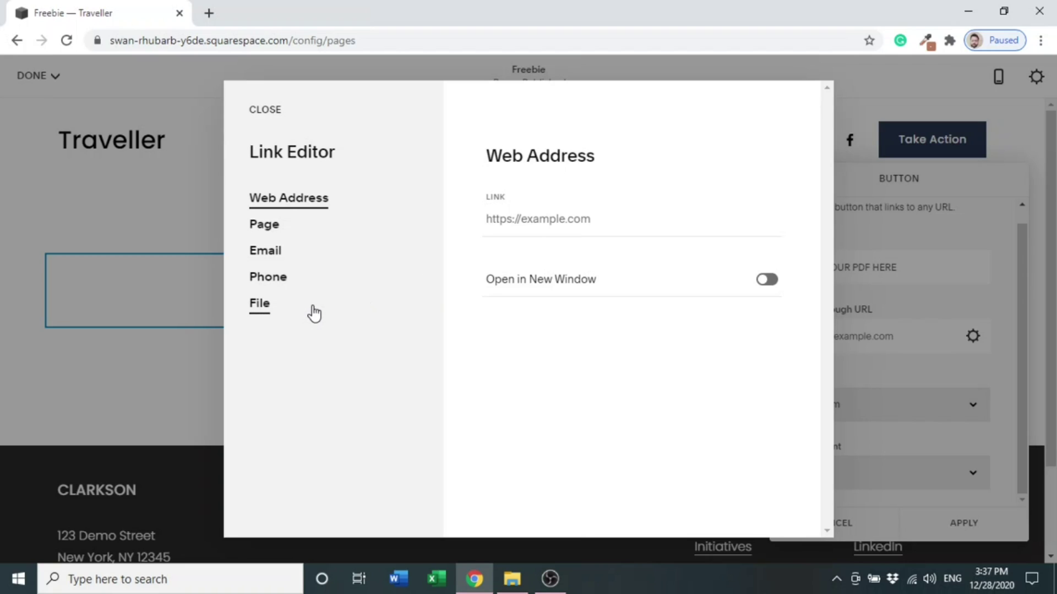
{"action": "left_click", "coordinate": [261, 311]}
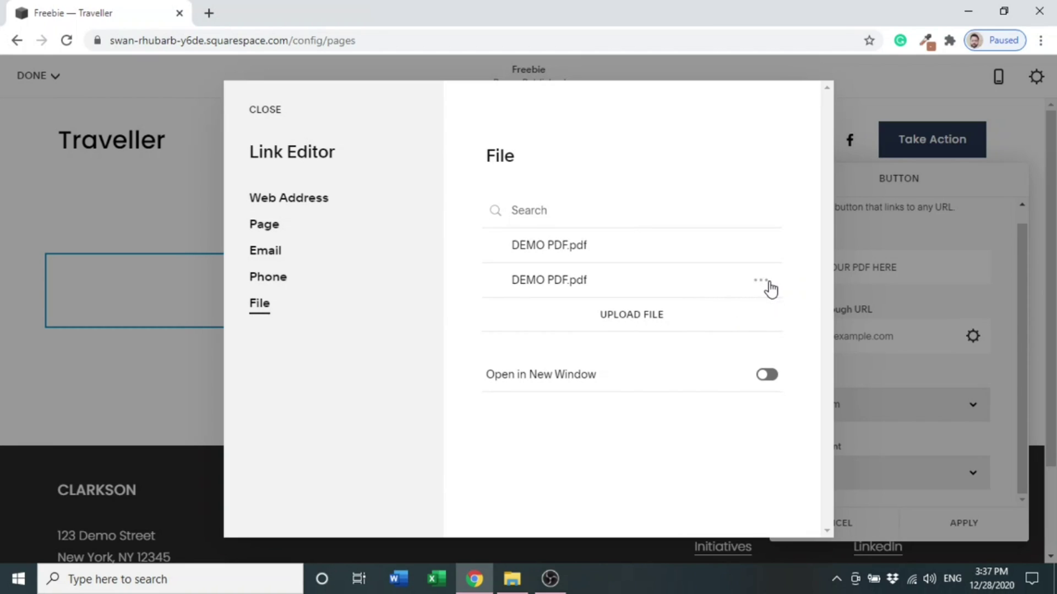
{"action": "left_click", "coordinate": [761, 281]}
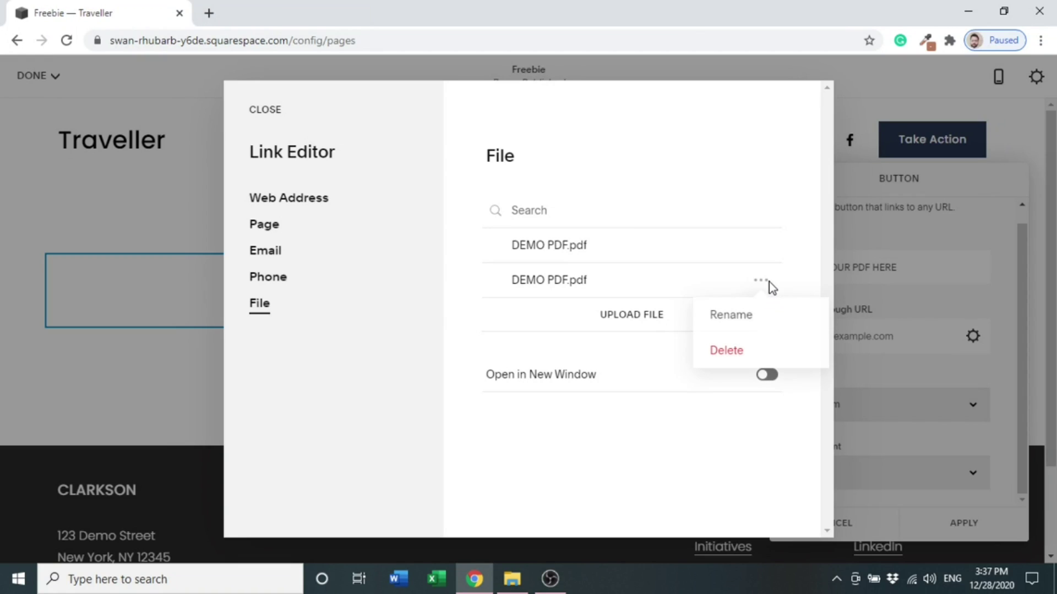
{"action": "left_click", "coordinate": [726, 183]}
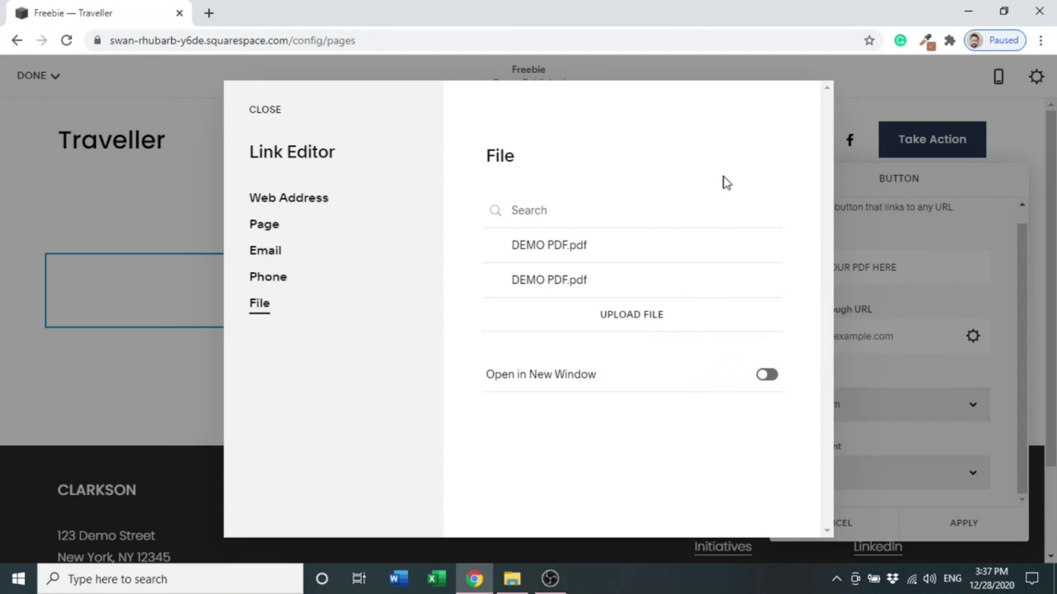
Upload DEMO PDF and set it as the button's link, opening in a new window
{"action": "left_click", "coordinate": [646, 323]}
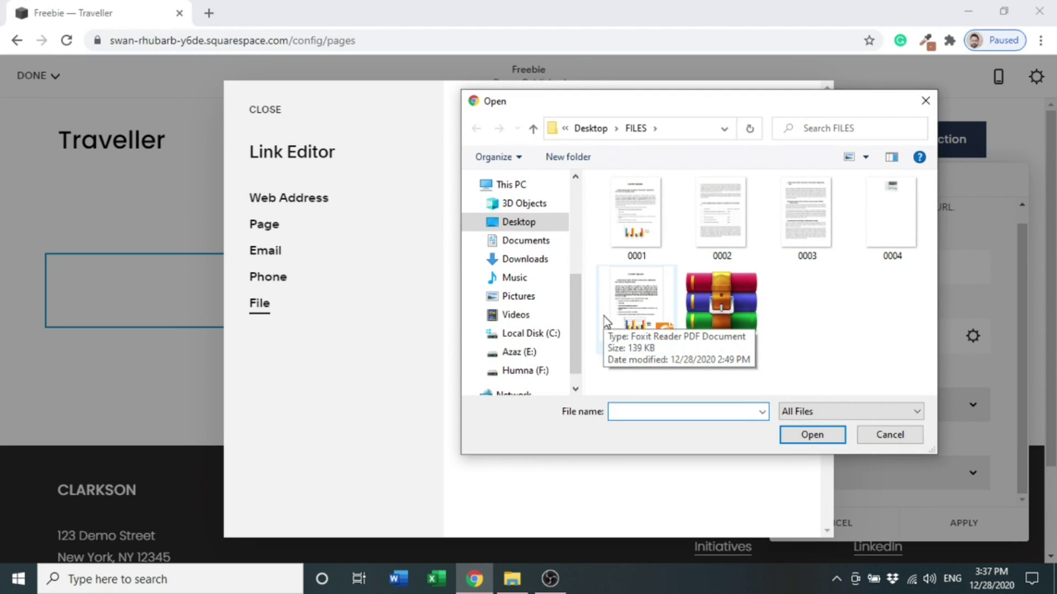
{"action": "double_click", "coordinate": [617, 320]}
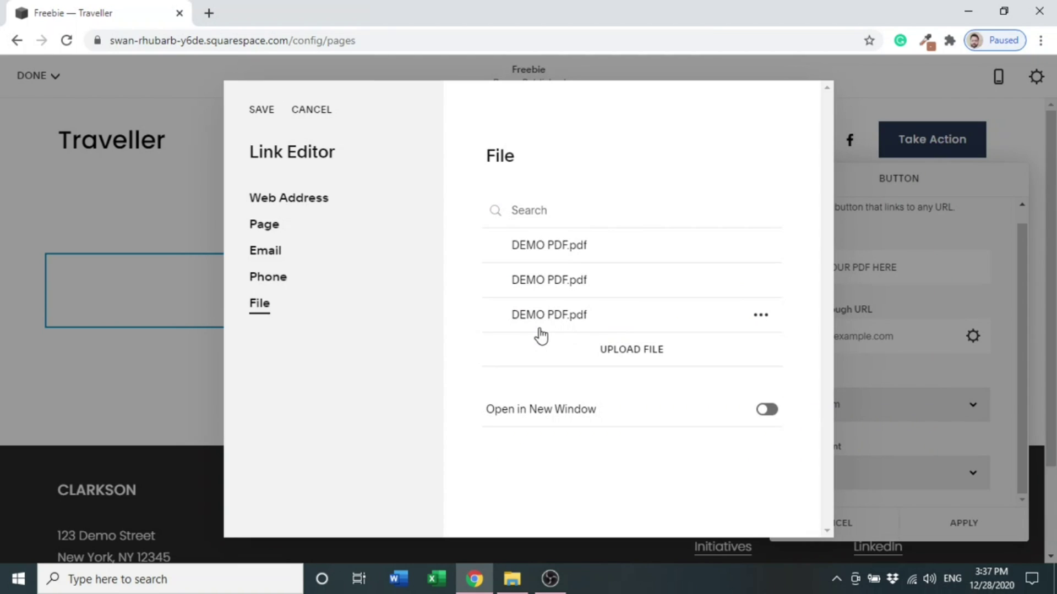
{"action": "left_click", "coordinate": [494, 328]}
{"action": "left_click", "coordinate": [769, 413]}
Save the button's PDF link and settle the button size on Medium
{"action": "left_click", "coordinate": [262, 113]}
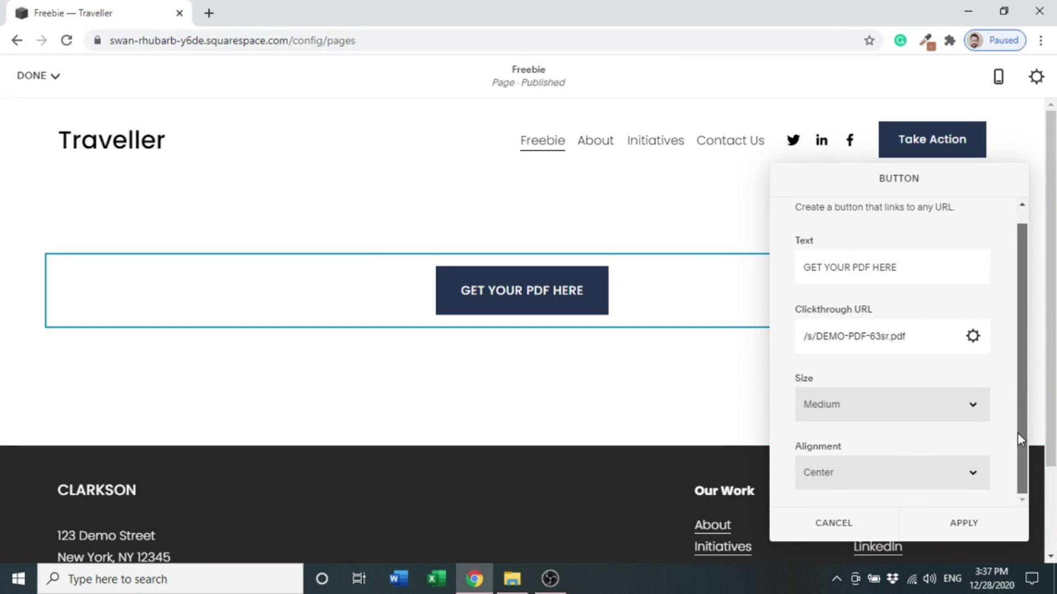
{"action": "left_click", "coordinate": [957, 421]}
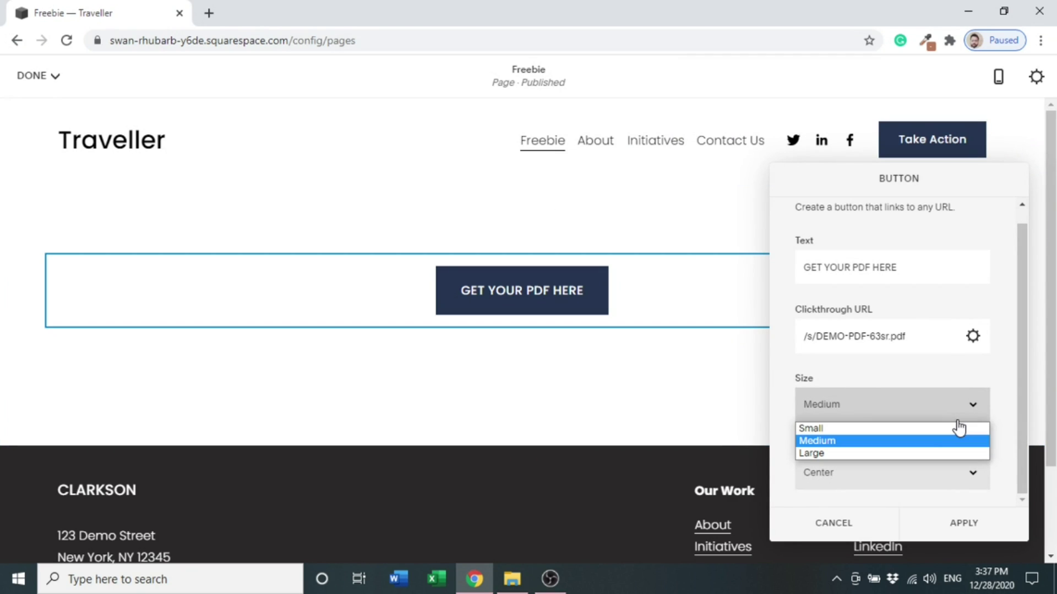
{"action": "left_click", "coordinate": [894, 454]}
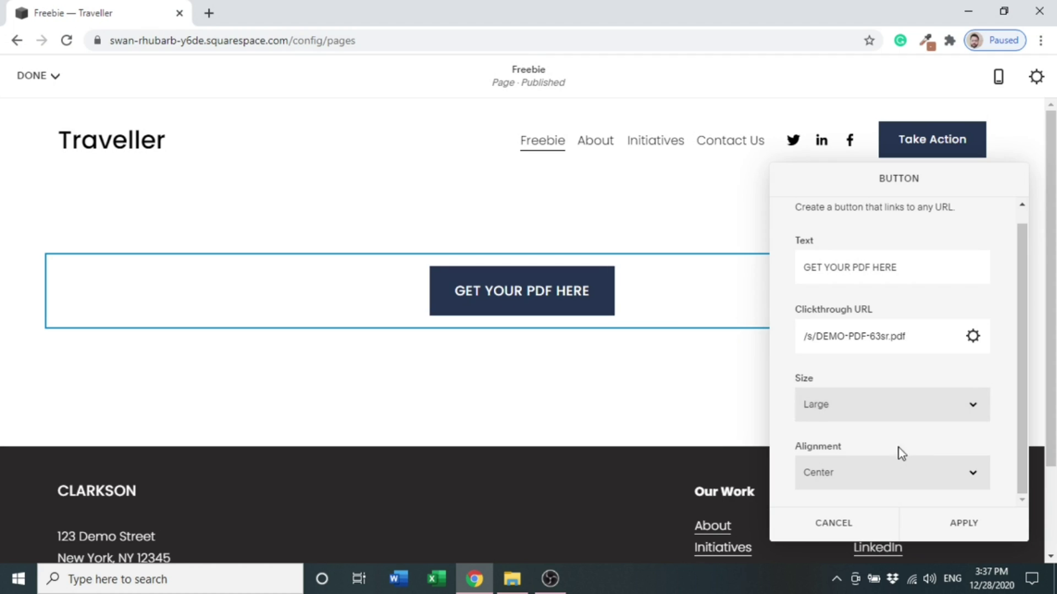
{"action": "left_click", "coordinate": [925, 419]}
{"action": "left_click", "coordinate": [880, 429]}
{"action": "left_click", "coordinate": [894, 421]}
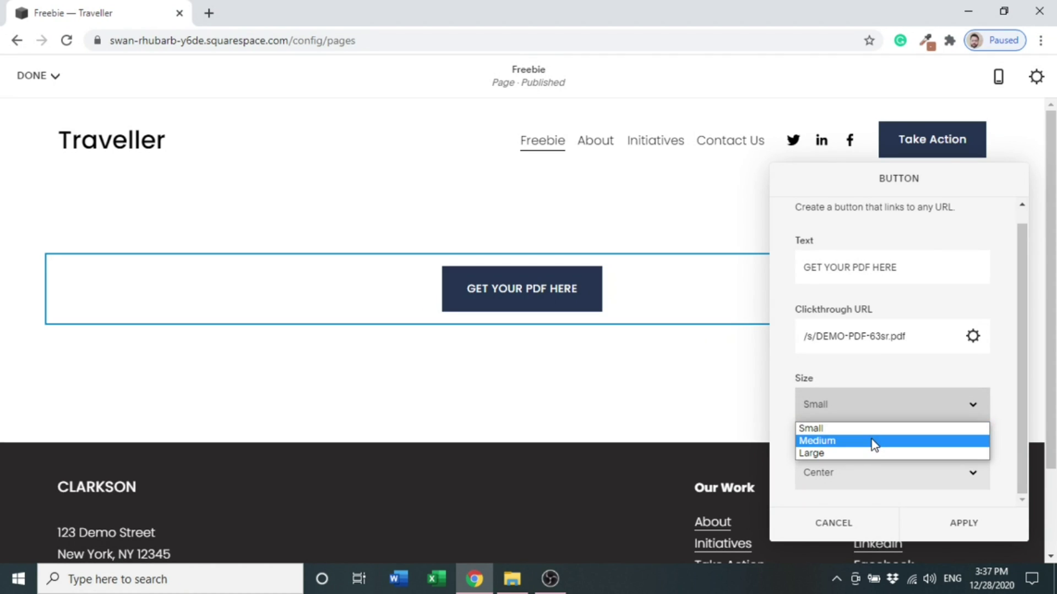
{"action": "left_click", "coordinate": [873, 441]}
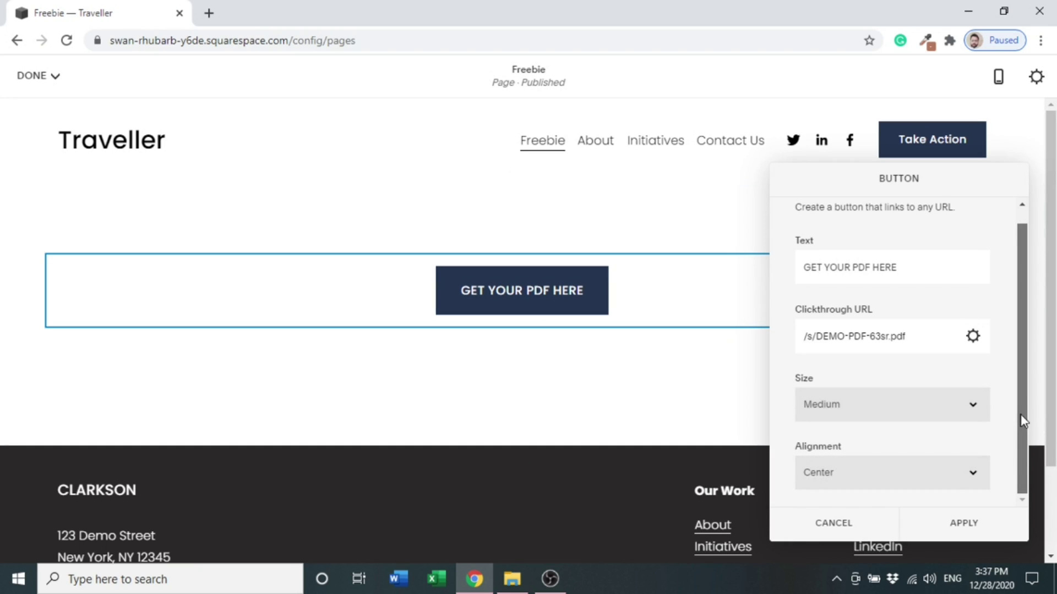
Apply the button's new label and link, then save the Freebie page
{"action": "left_click", "coordinate": [955, 523]}
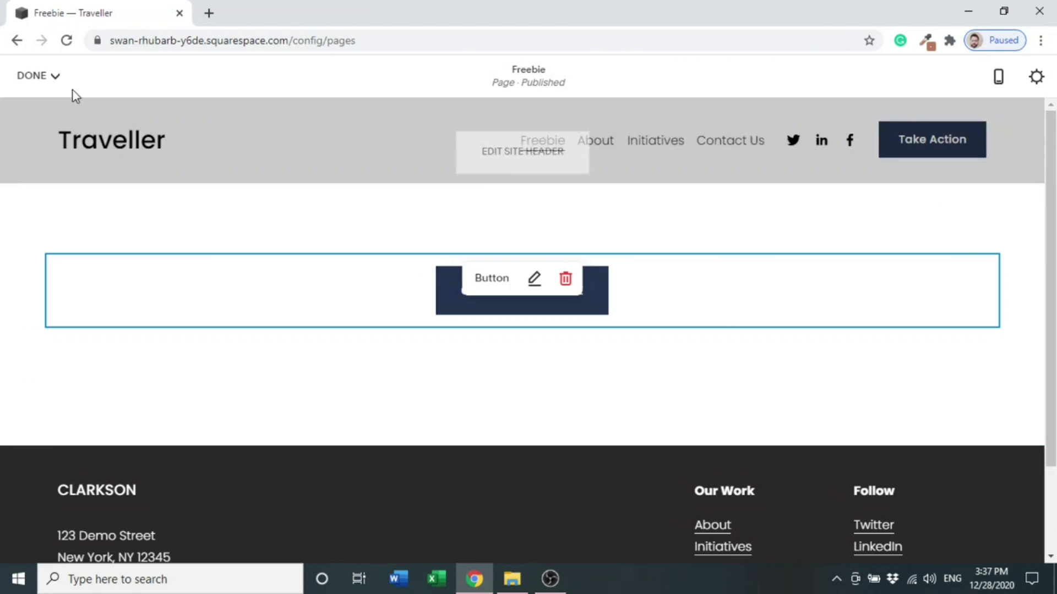
{"action": "mouse_move", "coordinate": [63, 89]}
{"action": "left_click", "coordinate": [45, 106]}
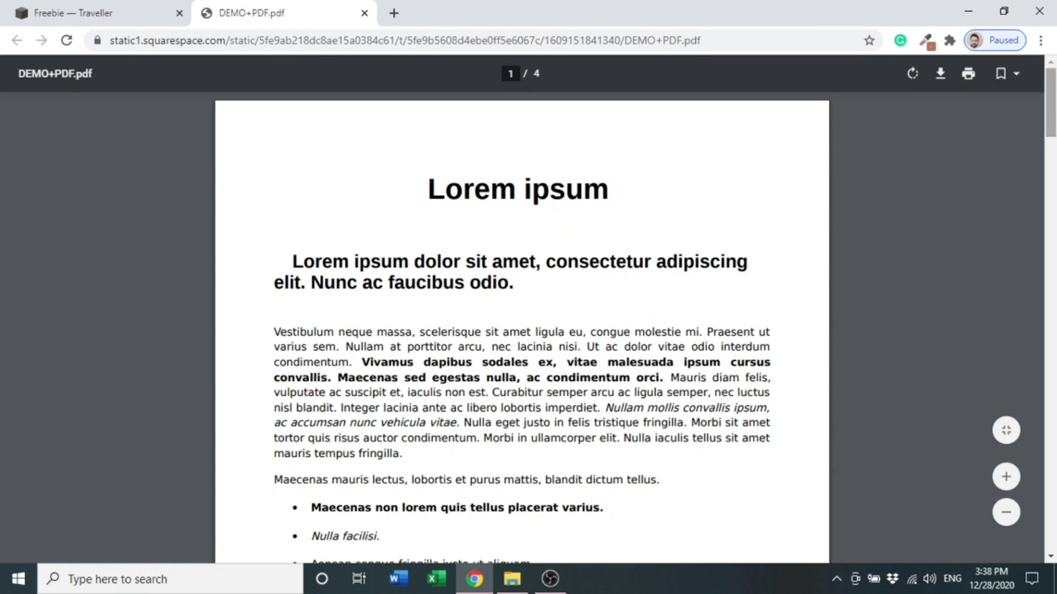
Scroll through DEMO+PDF.pdf in its new tab to confirm it opens
{"action": "scroll", "coordinate": [727, 134], "scroll_direction": "down", "scroll_amount": 2}
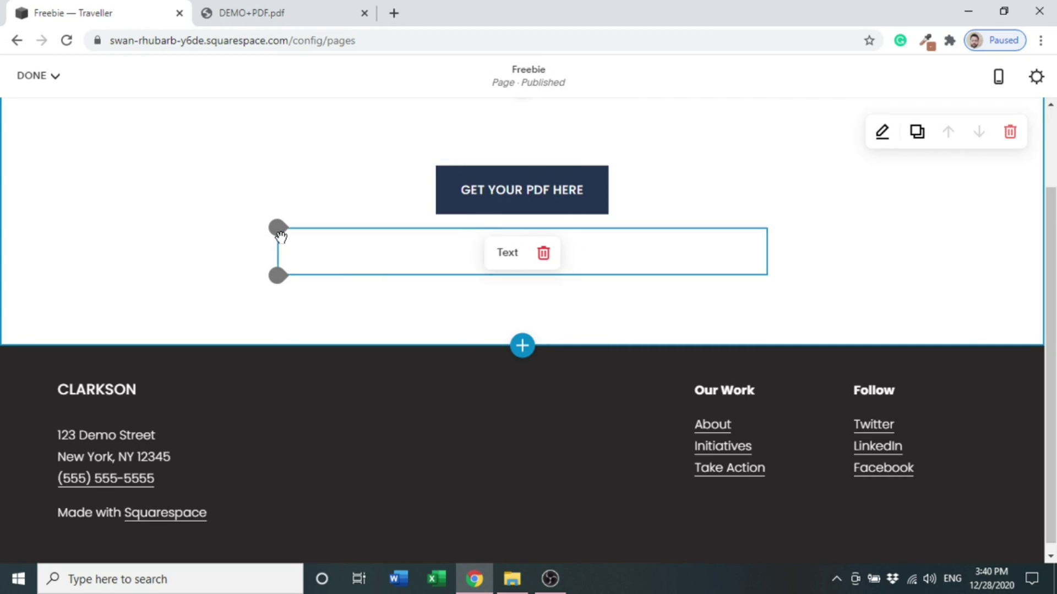
Add an Image block using the free stock photo of dried flowers and two white pumpkins
{"action": "left_click", "coordinate": [278, 236]}
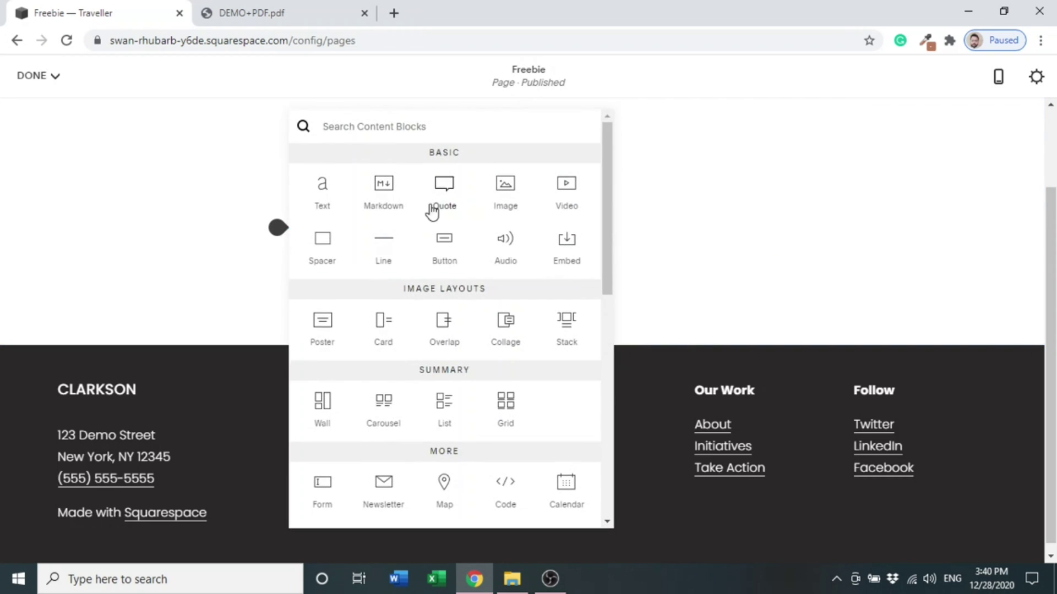
{"action": "left_click", "coordinate": [511, 190]}
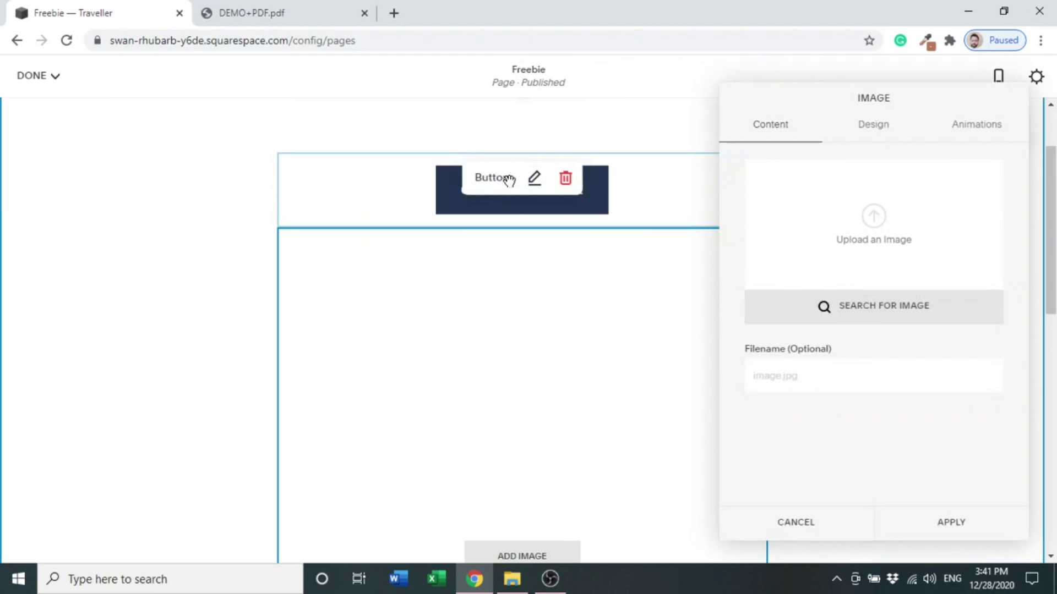
{"action": "left_click", "coordinate": [846, 307]}
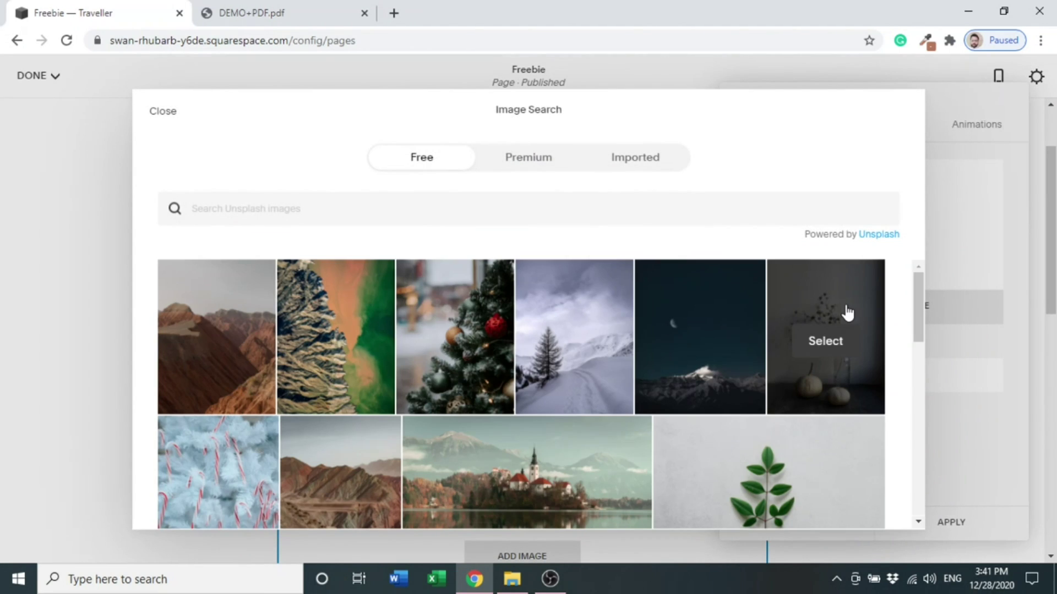
{"action": "left_click", "coordinate": [818, 297]}
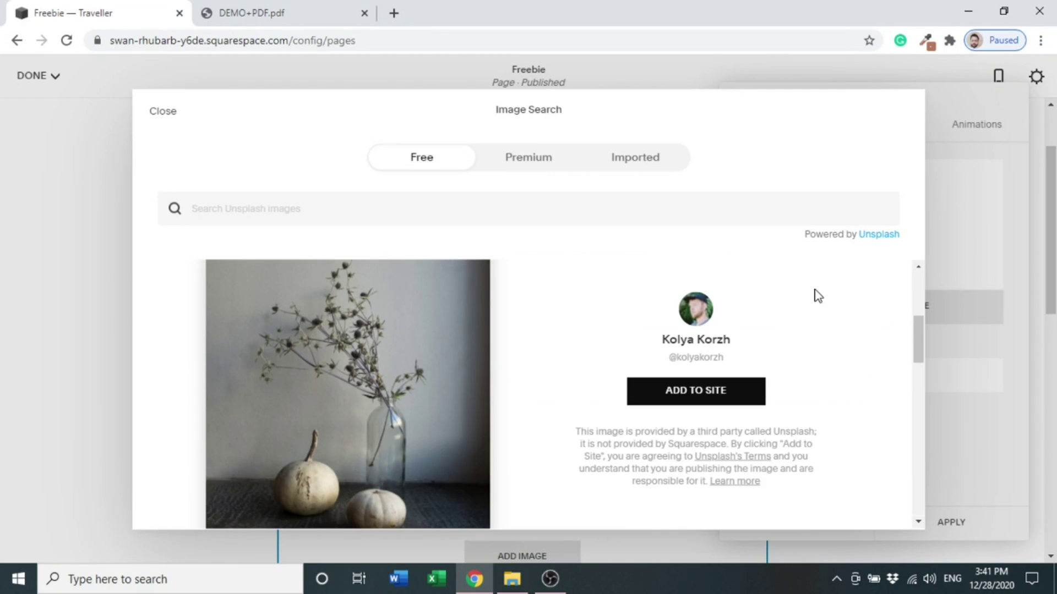
{"action": "left_click", "coordinate": [711, 389]}
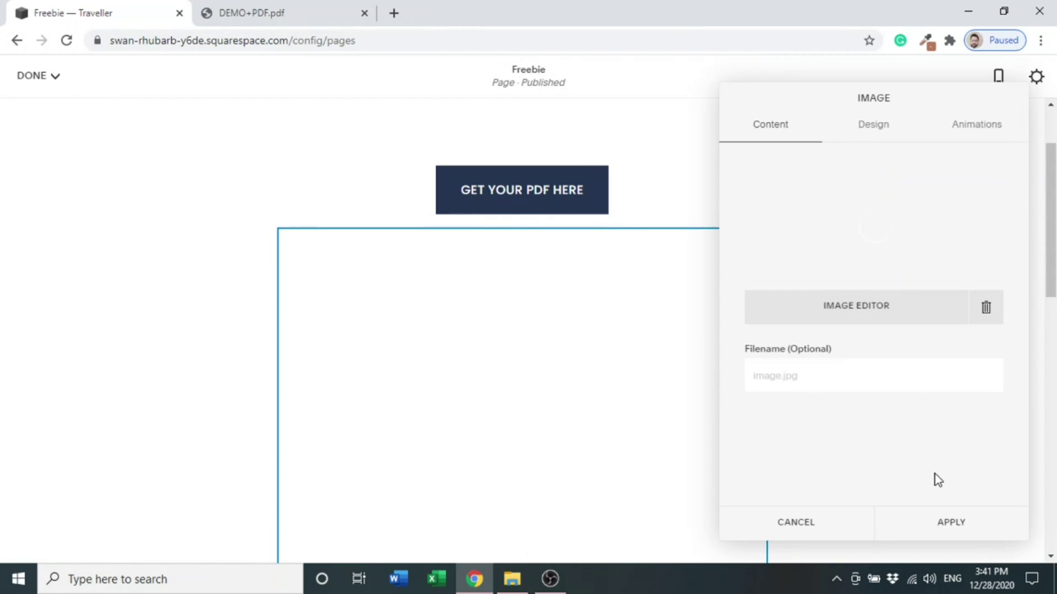
Apply the image, then place a Spacer block to the right of the pumpkin image
{"action": "left_click", "coordinate": [939, 529]}
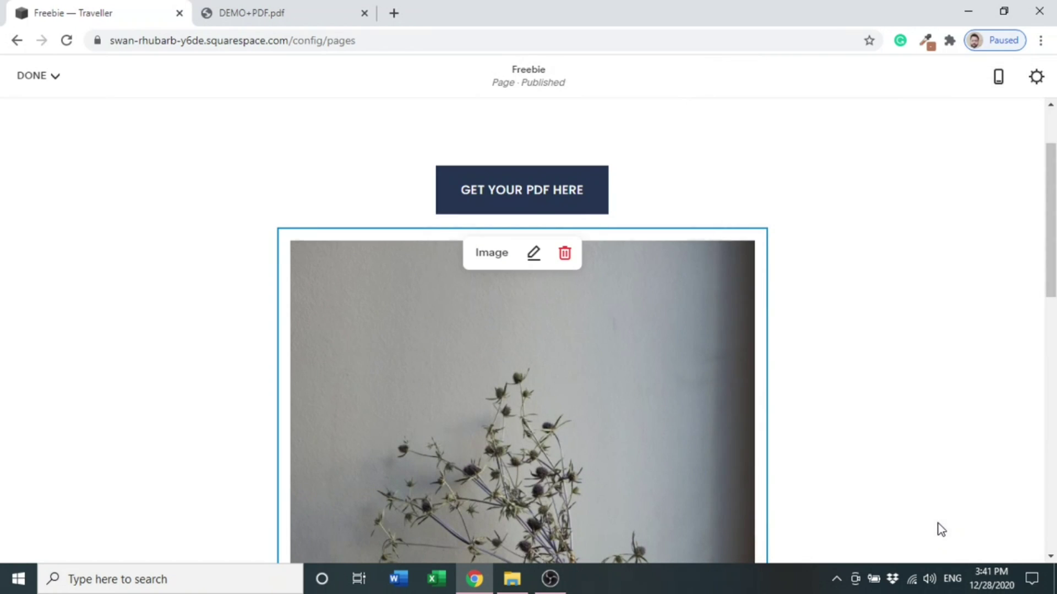
{"action": "left_click_drag", "start_coordinate": [1053, 245], "coordinate": [1052, 268]}
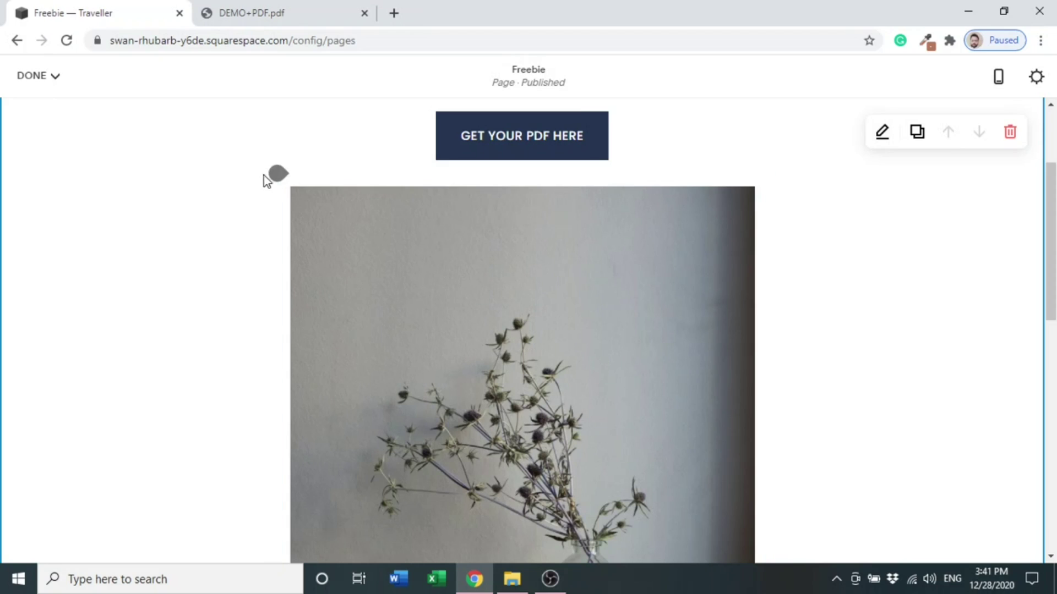
{"action": "left_click", "coordinate": [277, 174]}
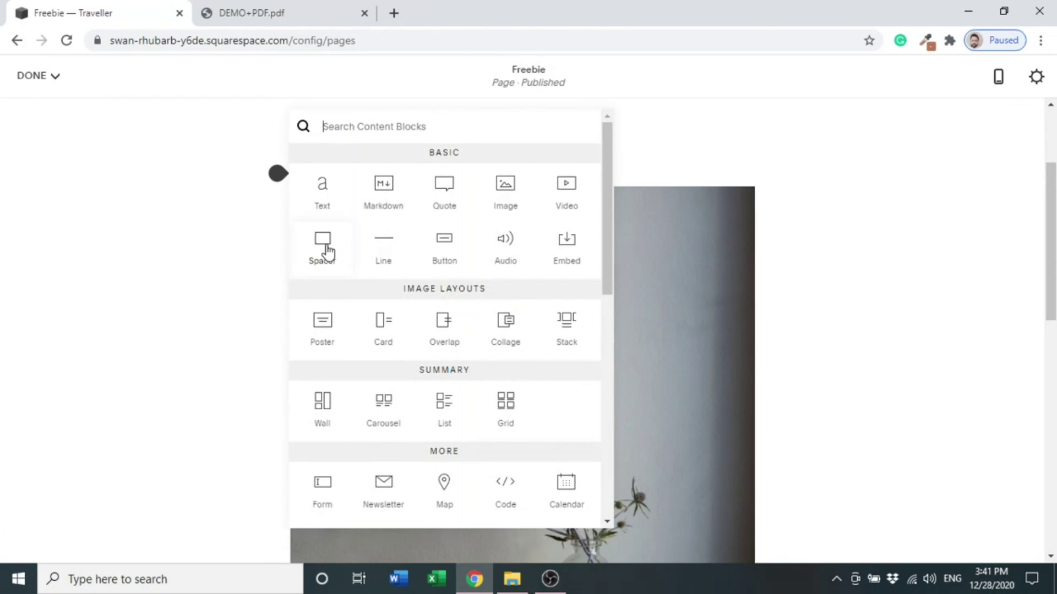
{"action": "left_click_drag", "start_coordinate": [324, 250], "coordinate": [818, 217]}
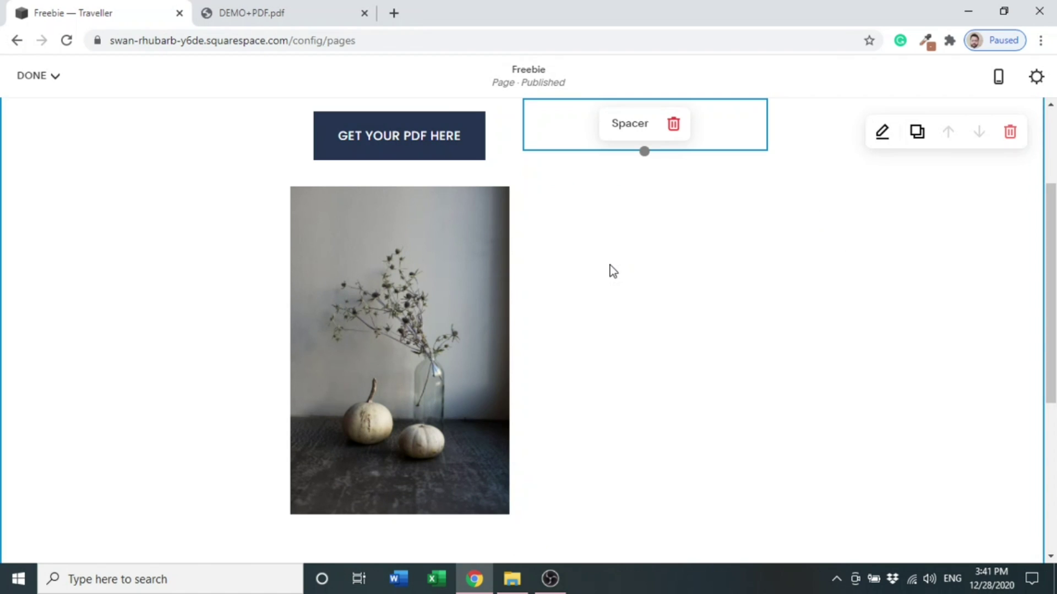
{"action": "mouse_move", "coordinate": [419, 242]}
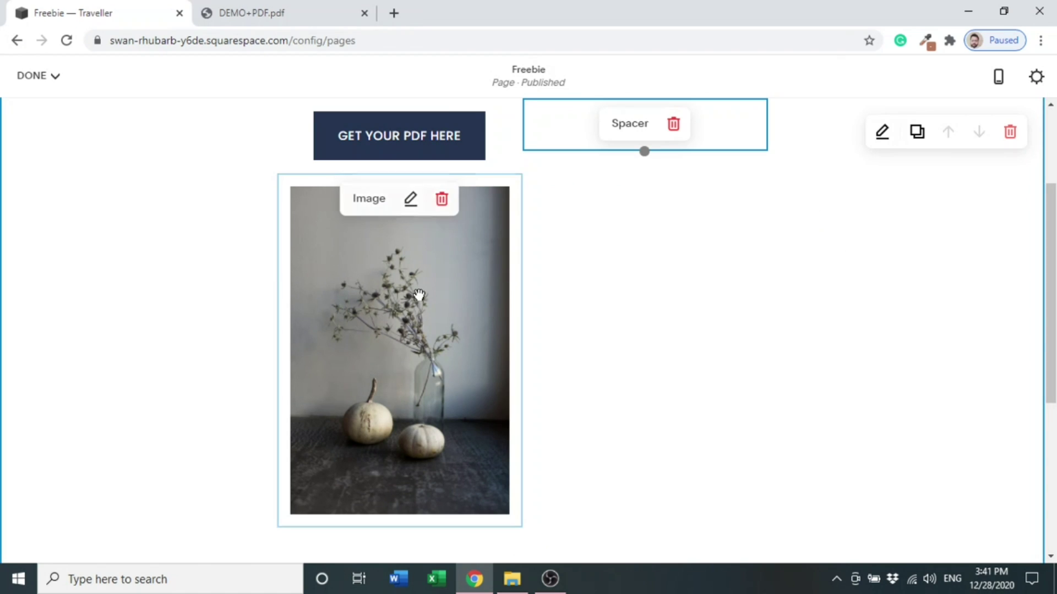
Open the pumpkin image's Design settings and its Clickthrough URL link editor
{"action": "left_click", "coordinate": [411, 200]}
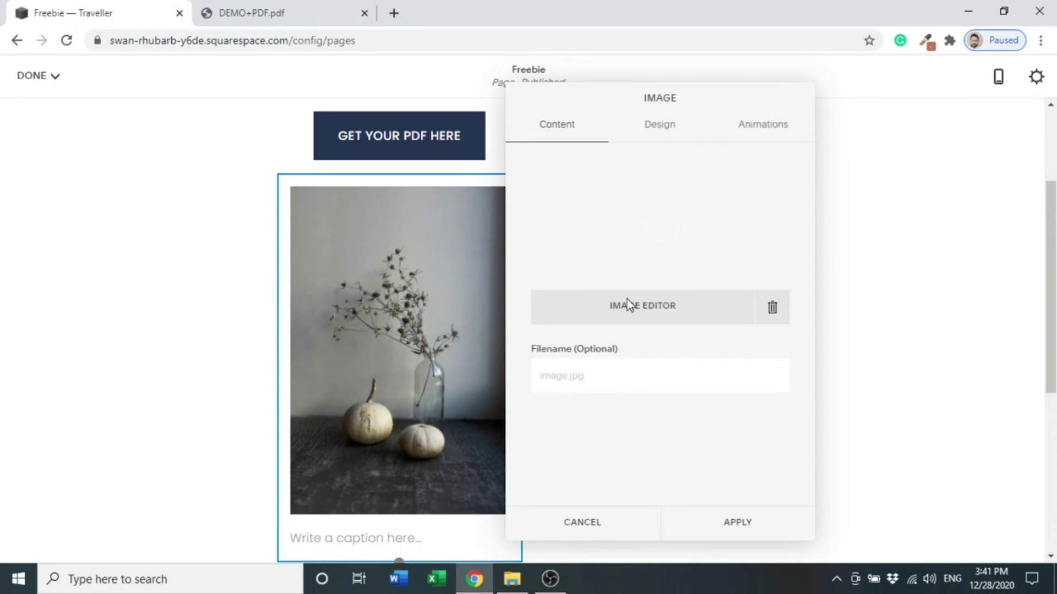
{"action": "left_click", "coordinate": [667, 130]}
{"action": "left_click_drag", "start_coordinate": [807, 209], "coordinate": [810, 295]}
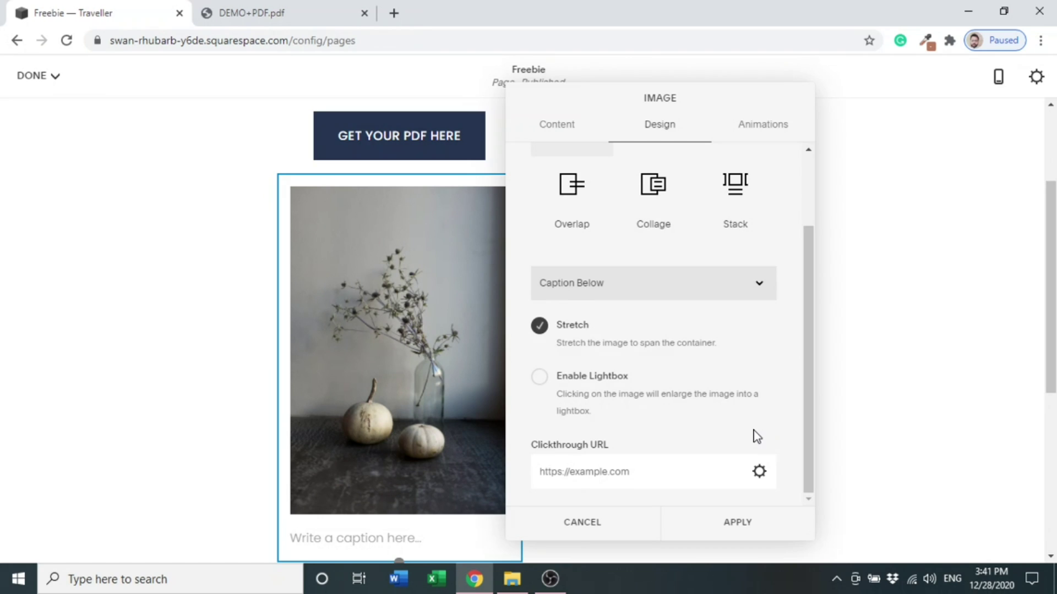
{"action": "left_click", "coordinate": [759, 472]}
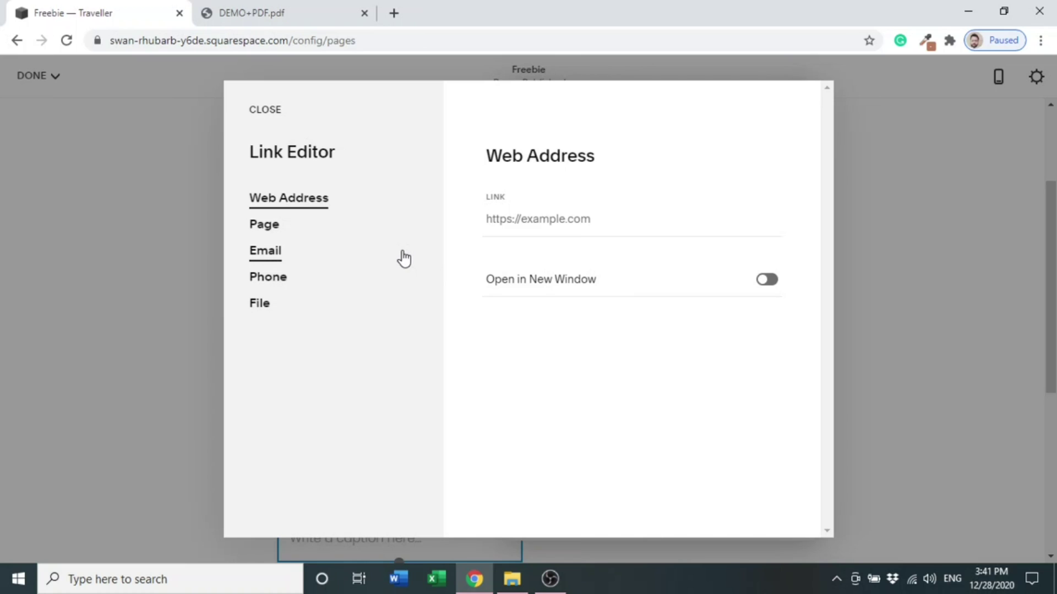
Upload DEMO PDF, link the pumpkin image to it in a new window, and save
{"action": "left_click", "coordinate": [267, 312]}
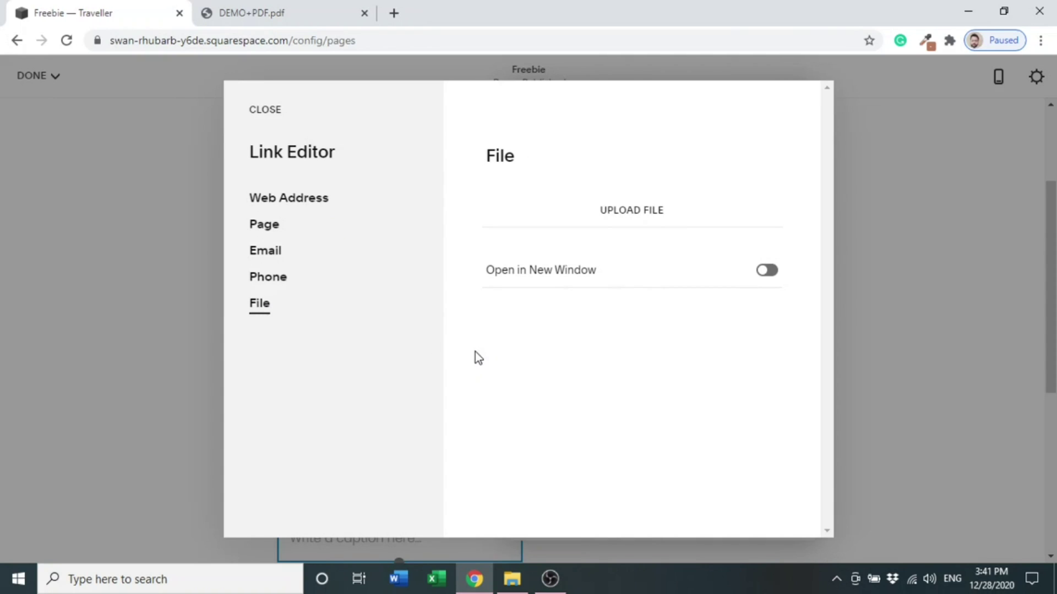
{"action": "left_click", "coordinate": [656, 214]}
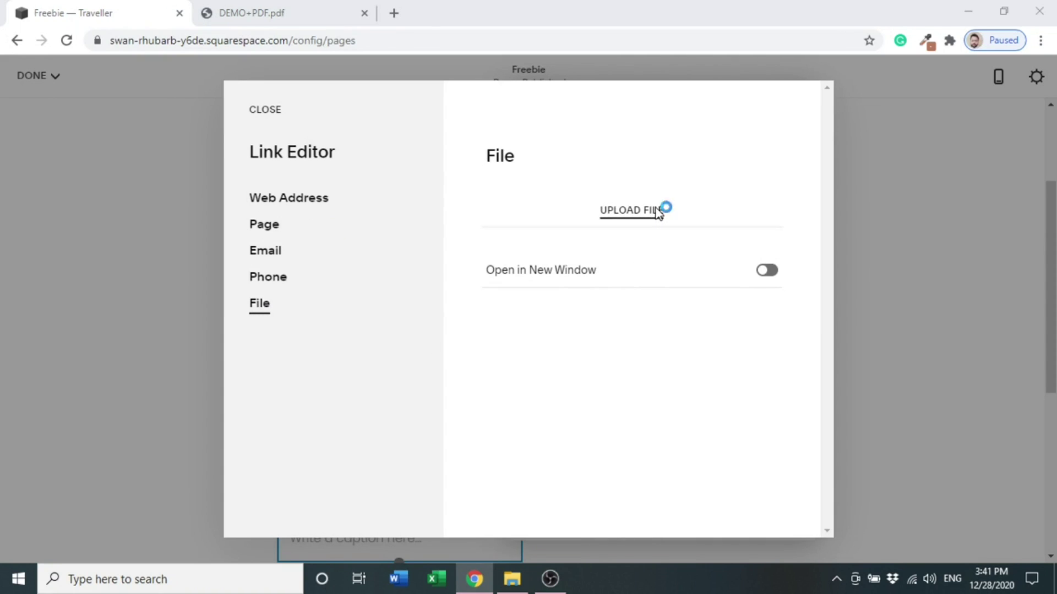
{"action": "double_click", "coordinate": [633, 297]}
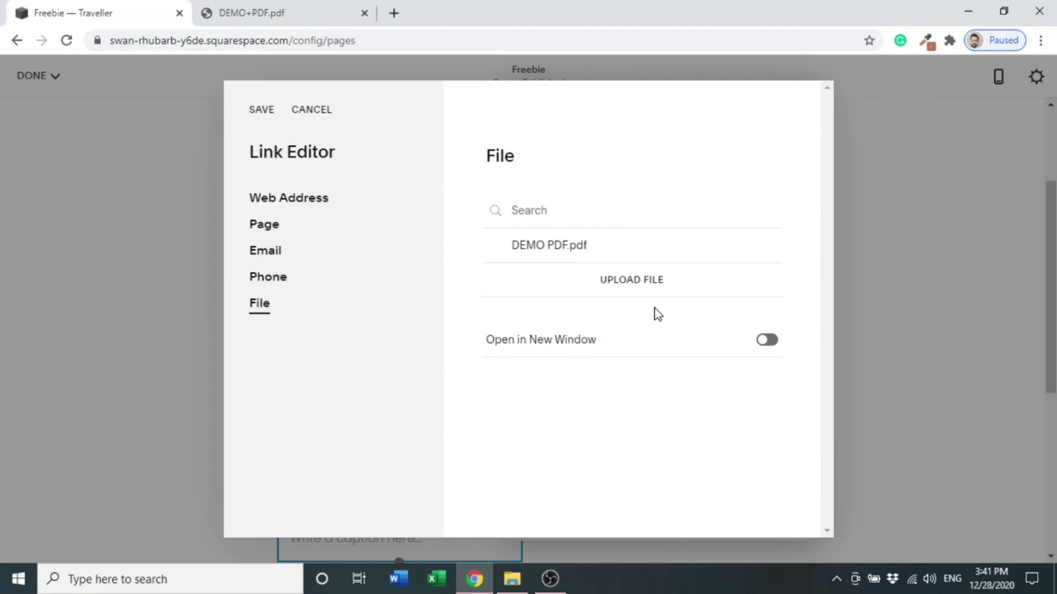
{"action": "left_click", "coordinate": [492, 252]}
{"action": "left_click", "coordinate": [773, 342]}
{"action": "left_click", "coordinate": [255, 112]}
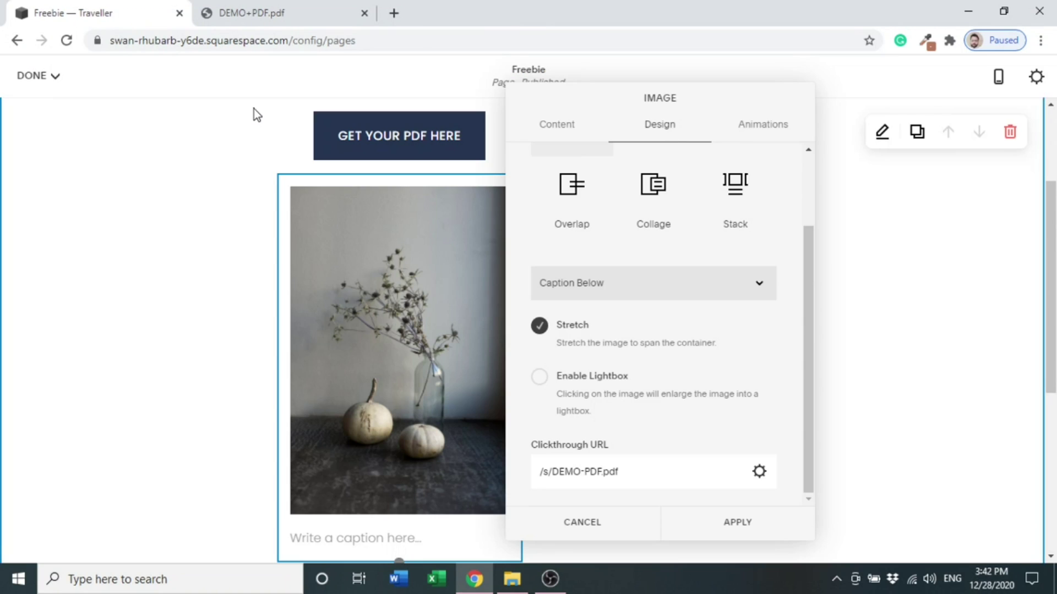
Apply the pumpkin image's DEMO+PDF.pdf clickthrough link and save the Freebie page
{"action": "left_click", "coordinate": [691, 533]}
{"action": "mouse_move", "coordinate": [60, 78]}
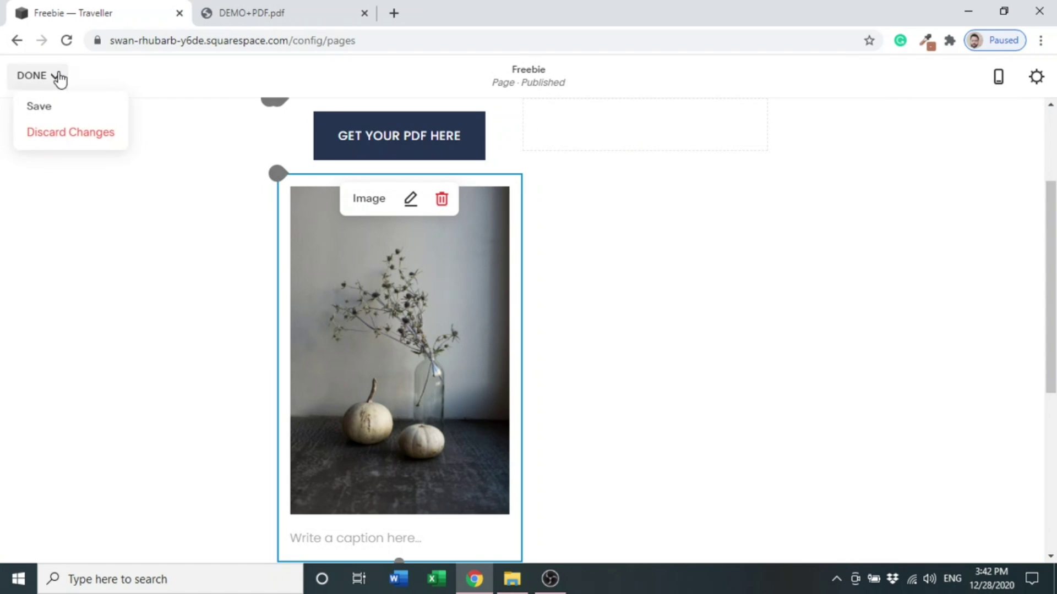
{"action": "left_click", "coordinate": [44, 105]}
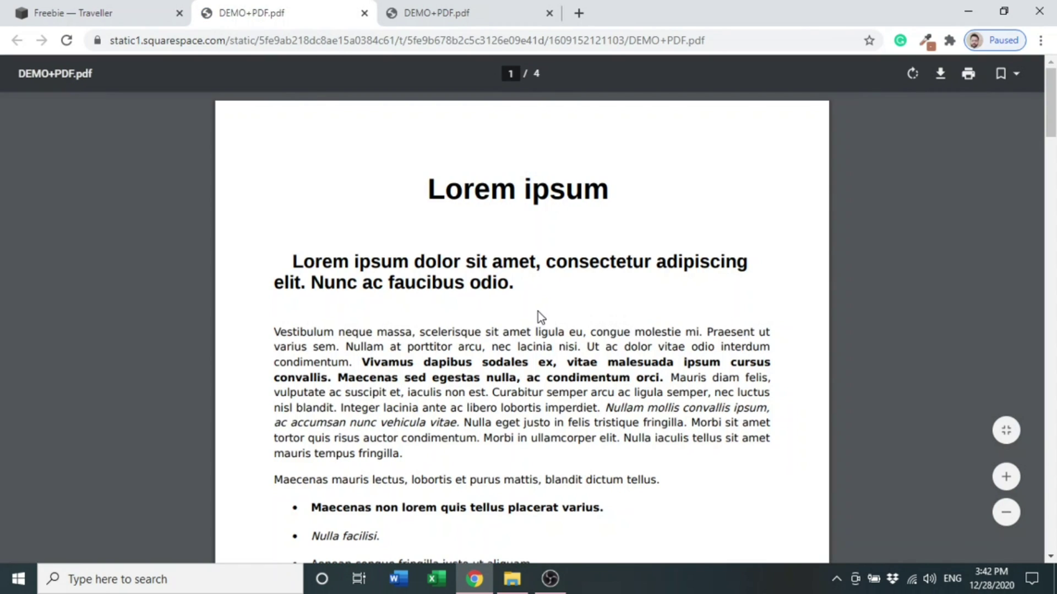
Switch back from the DEMO+PDF.pdf viewer to the Freebie — Traveller tab
{"action": "left_click", "coordinate": [114, 2]}
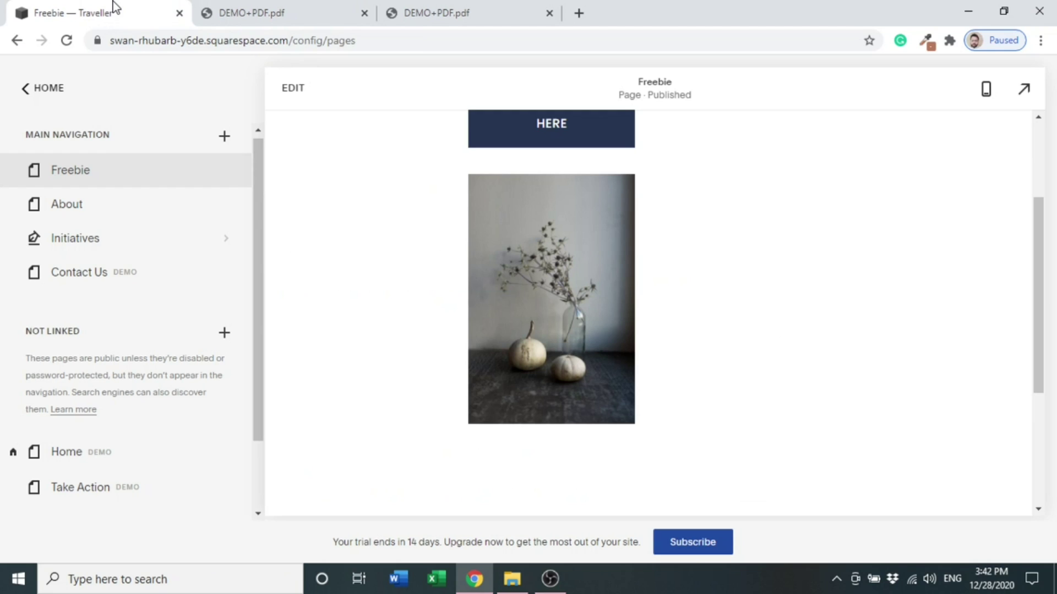